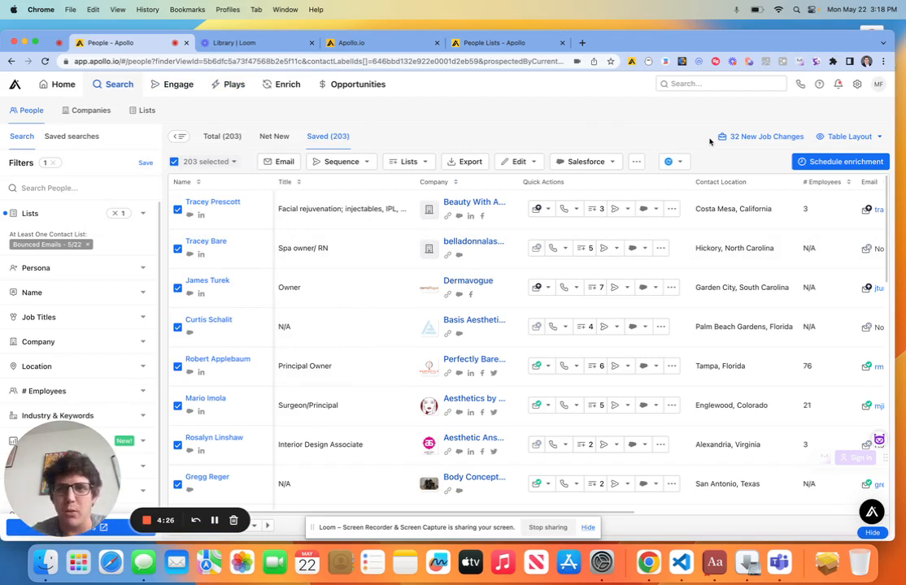
# Start a new people search and apply a filter for contacts whose Email Bounced value is Yes
pyautogui.click(106, 88)
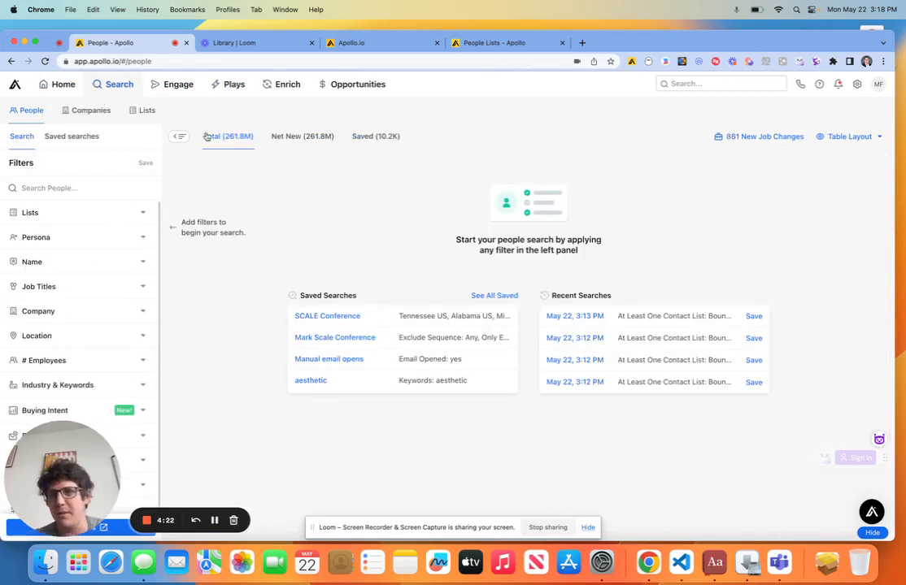
pyautogui.scroll(-2, 101, 258)
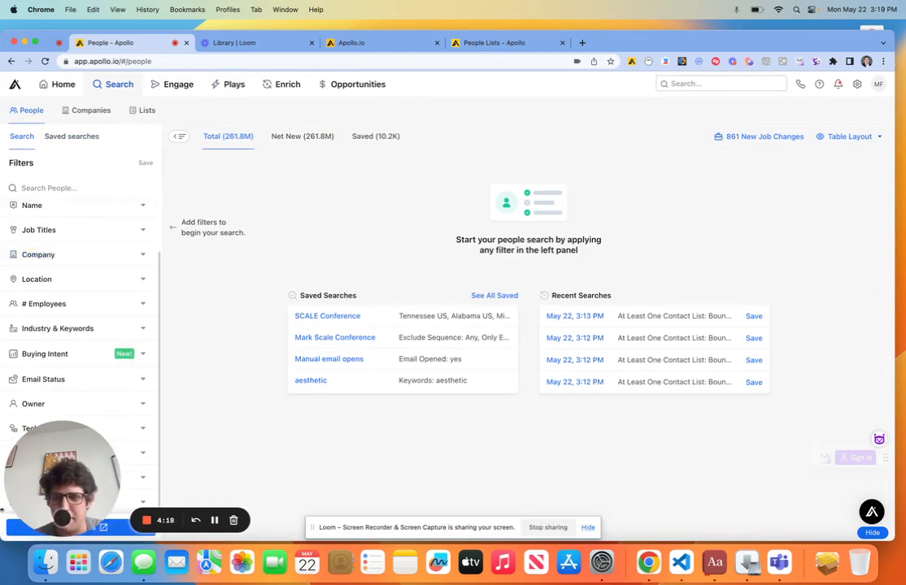
pyautogui.scroll(-2, 82, 455)
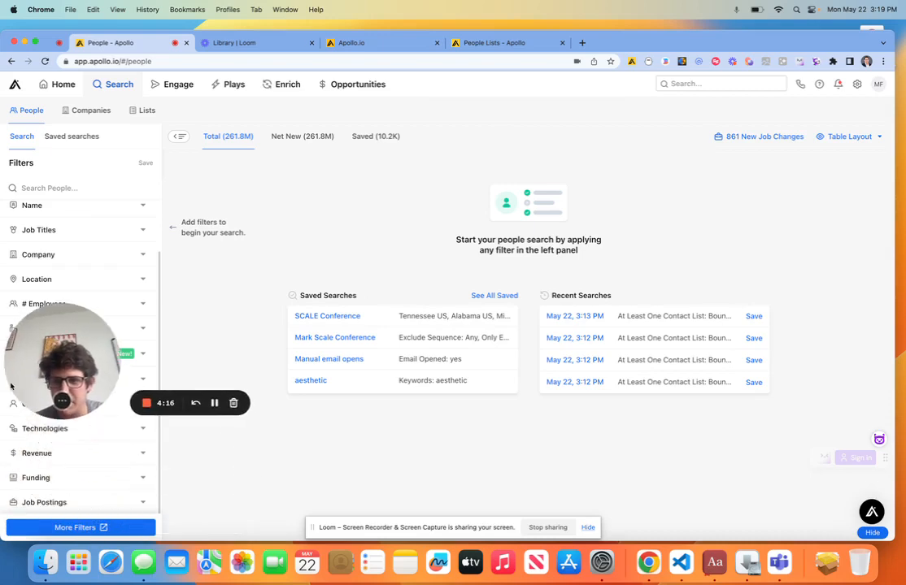
pyautogui.click(36, 527)
pyautogui.scroll(-10, 235, 325)
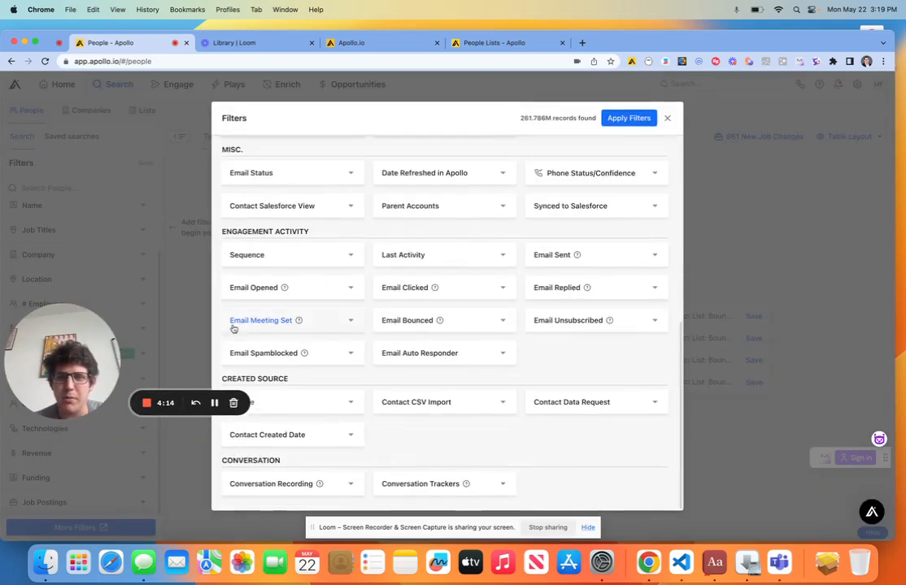
pyautogui.click(470, 320)
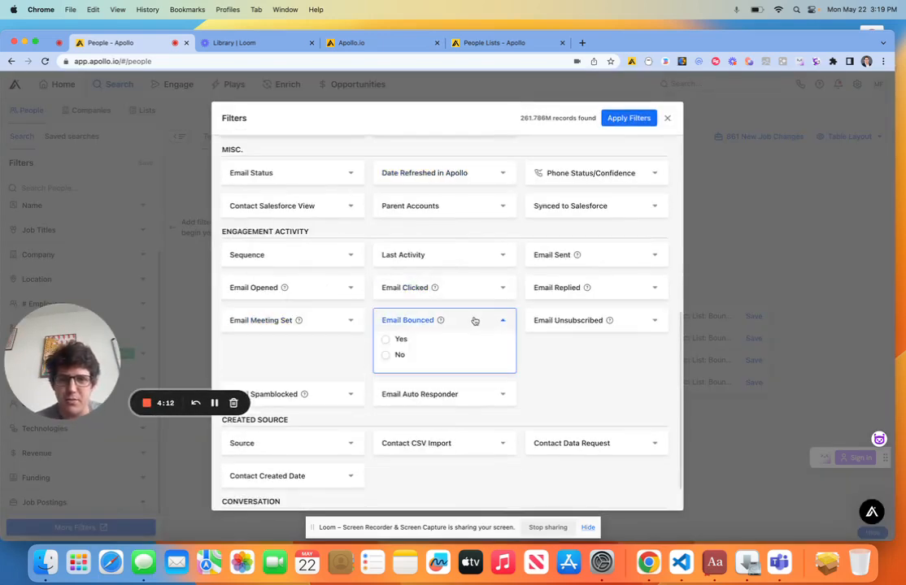
pyautogui.click(455, 341)
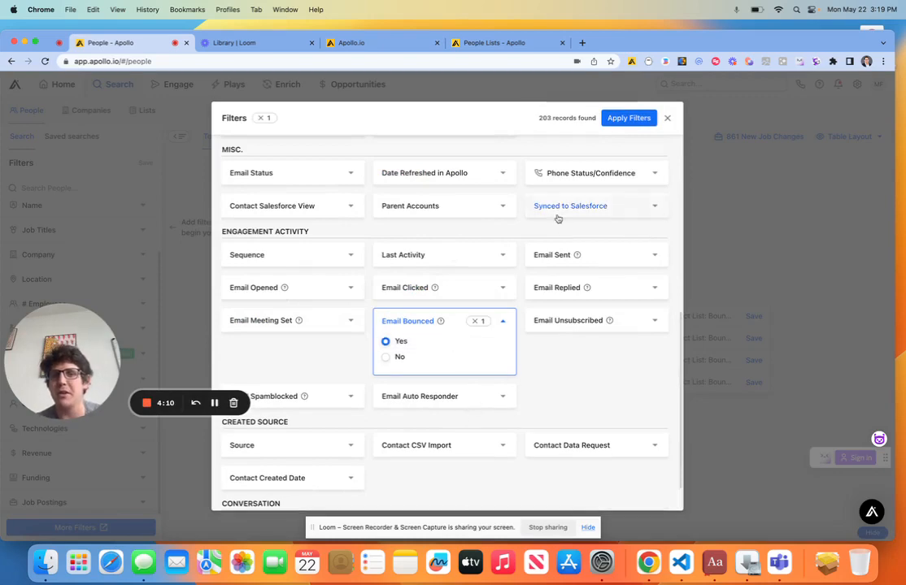
pyautogui.click(631, 118)
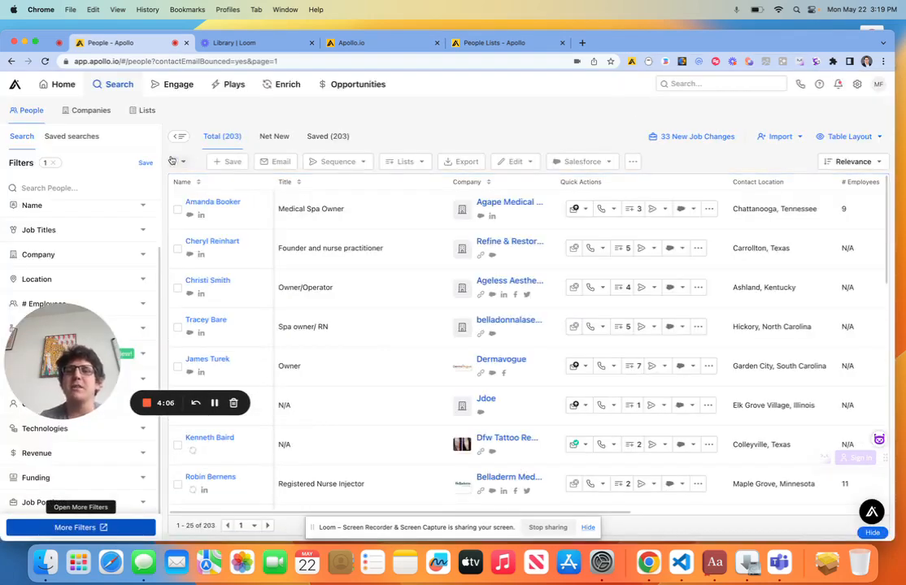
# Show only the saved contacts in the bounced-email results and select all people
pyautogui.click(183, 161)
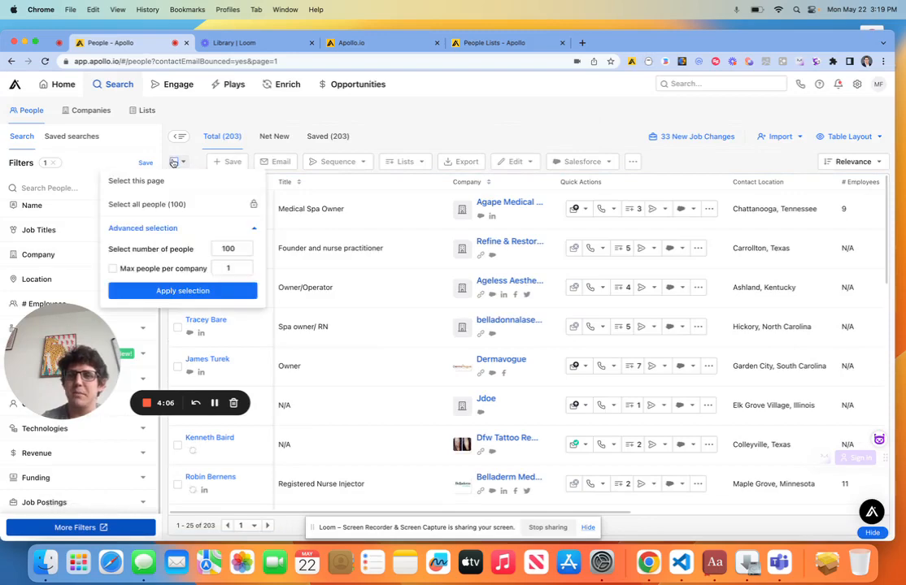
pyautogui.click(334, 136)
pyautogui.click(222, 140)
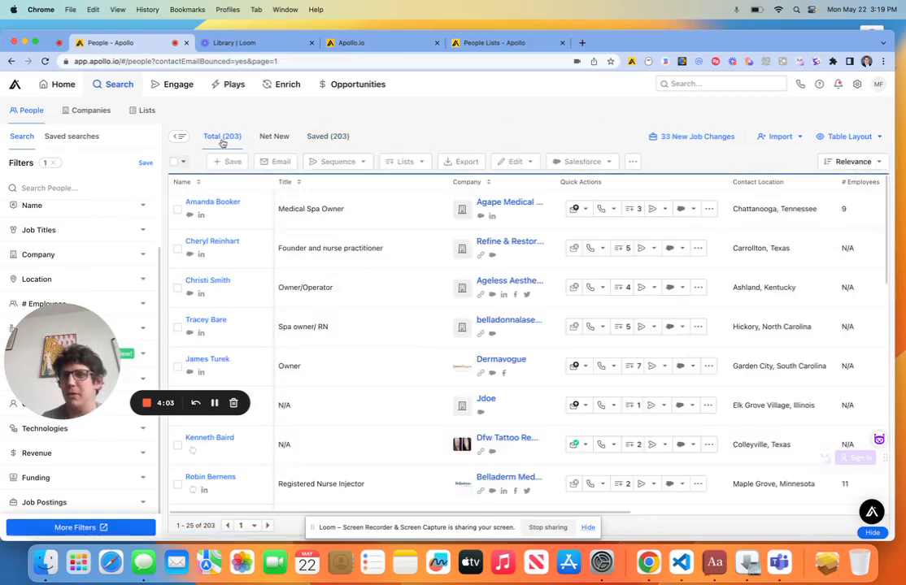
pyautogui.click(177, 163)
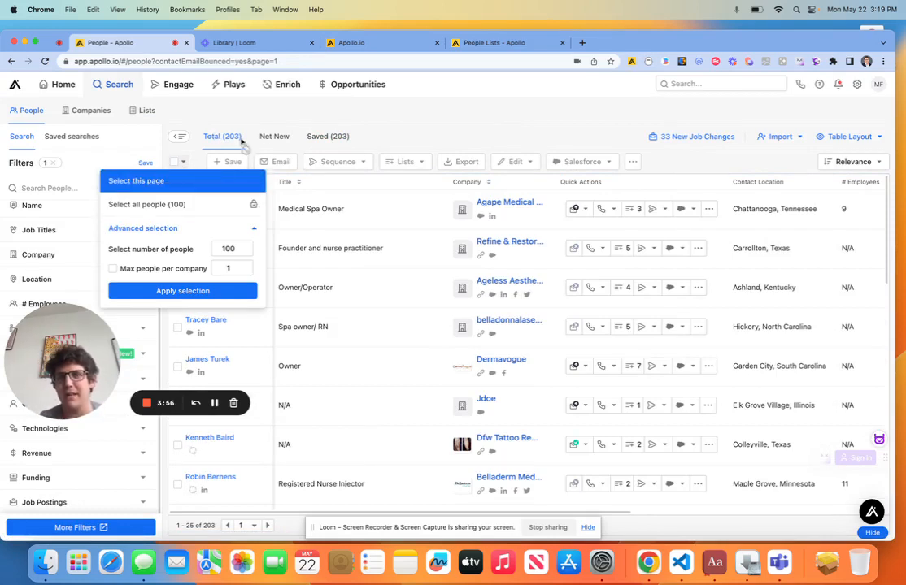
pyautogui.click(334, 140)
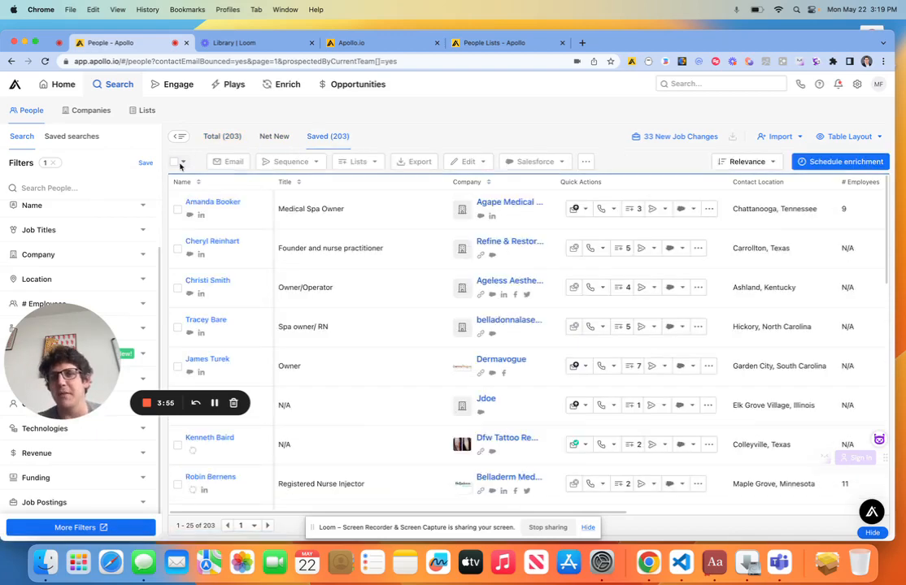
pyautogui.click(179, 162)
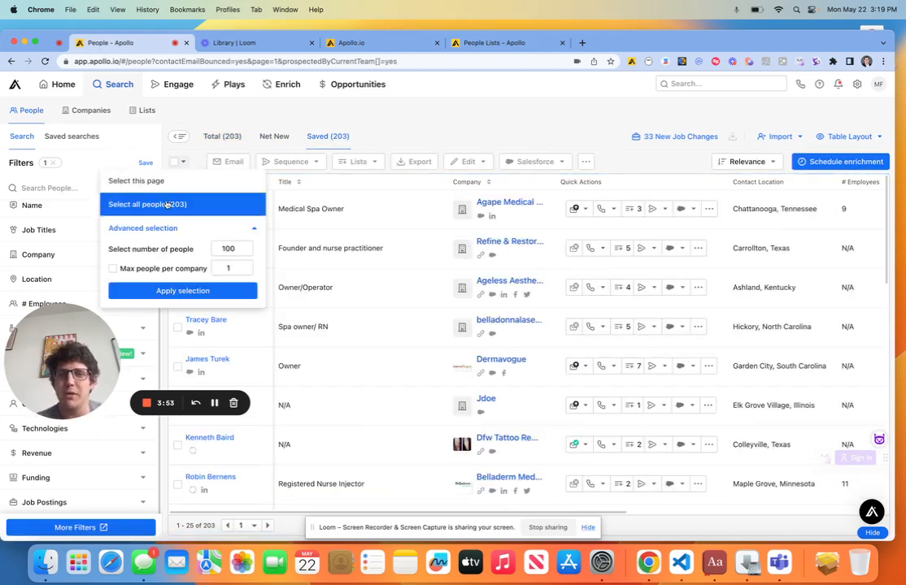
pyautogui.click(167, 204)
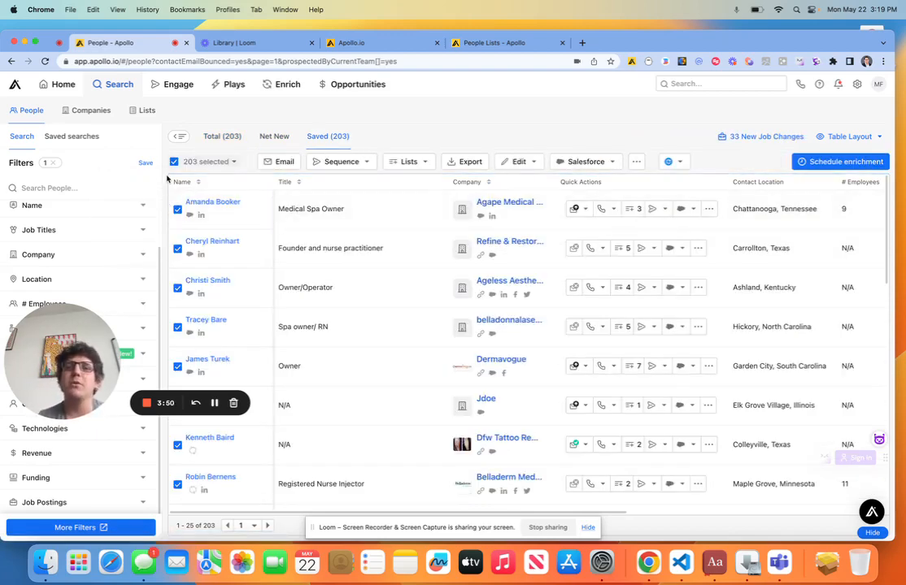
pyautogui.click(404, 160)
pyautogui.click(411, 181)
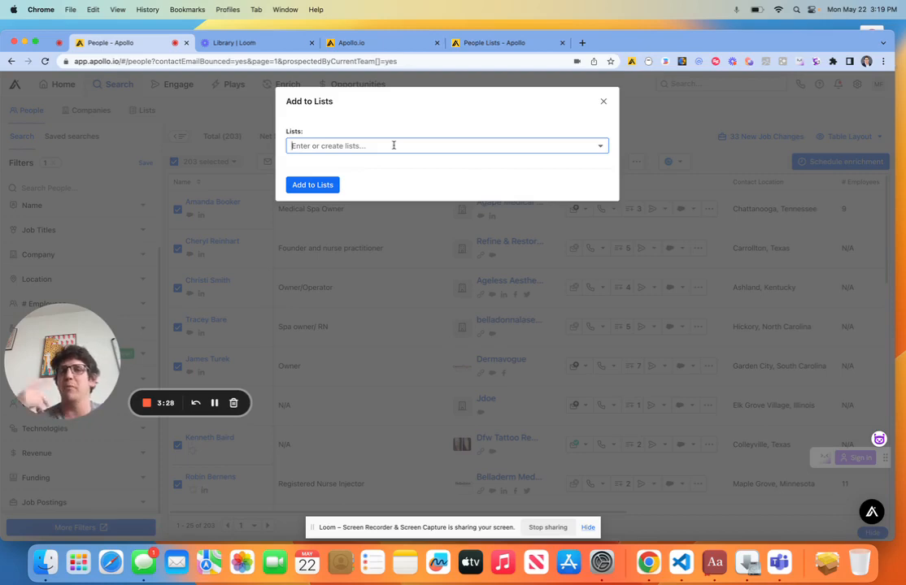
pyautogui.click(393, 145)
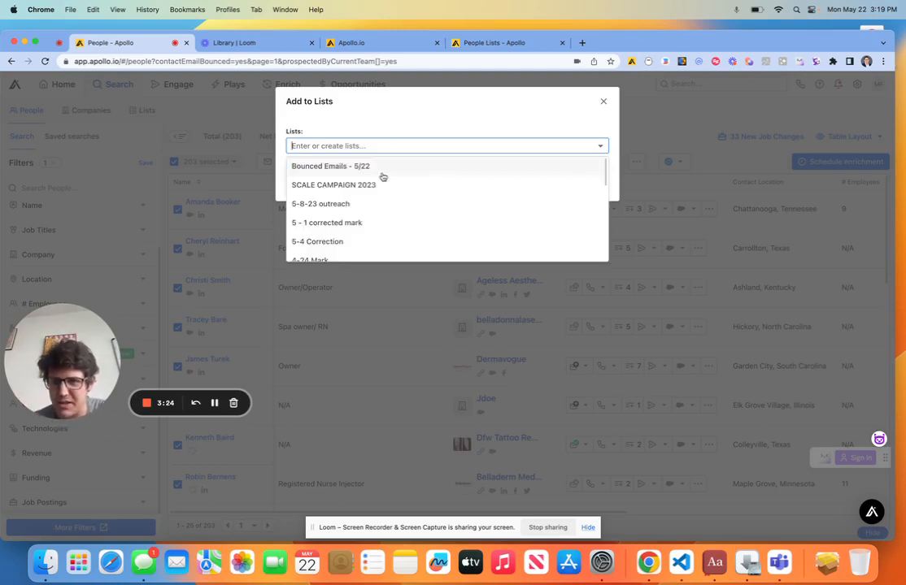
pyautogui.click(382, 175)
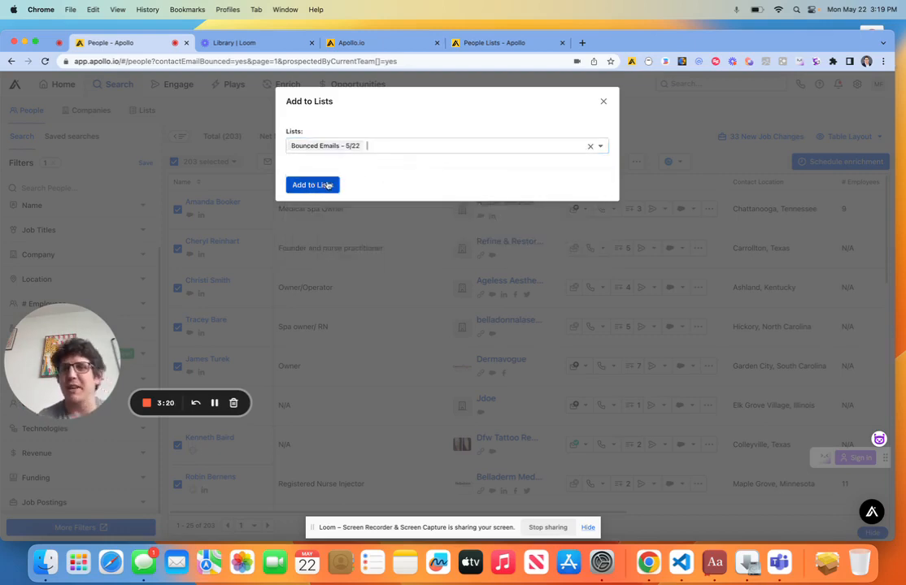
pyautogui.click(603, 100)
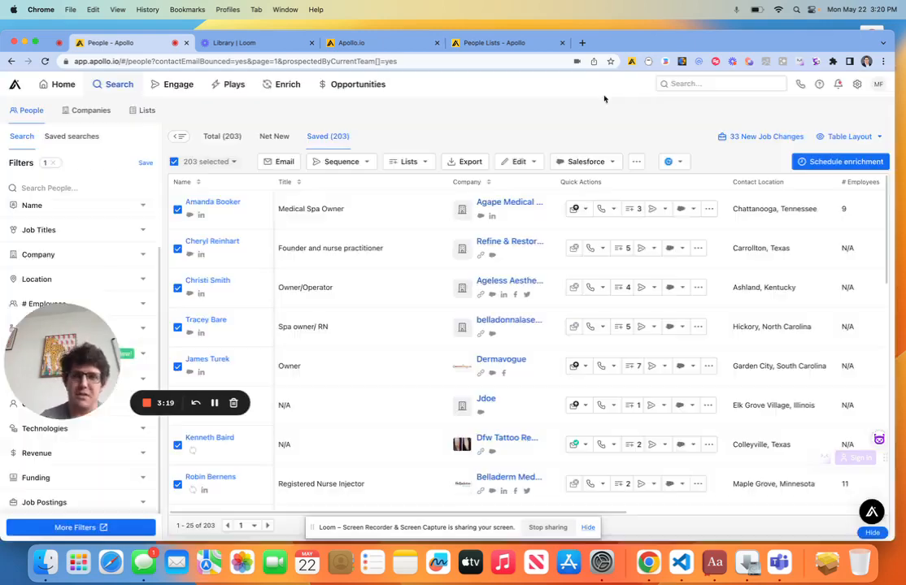
# Open the saved people list "Bounced Emails - 5/22"
pyautogui.moveTo(162, 89)
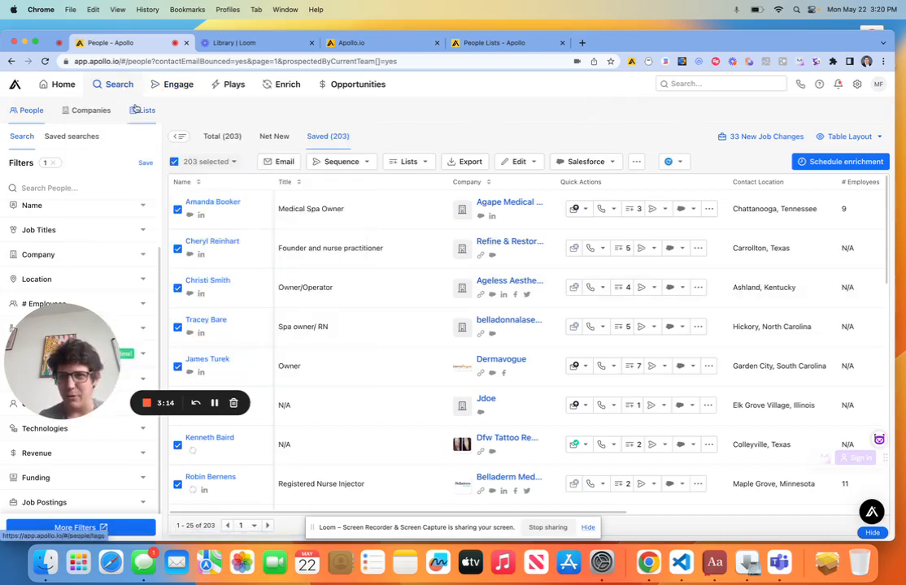
pyautogui.click(140, 110)
pyautogui.click(360, 197)
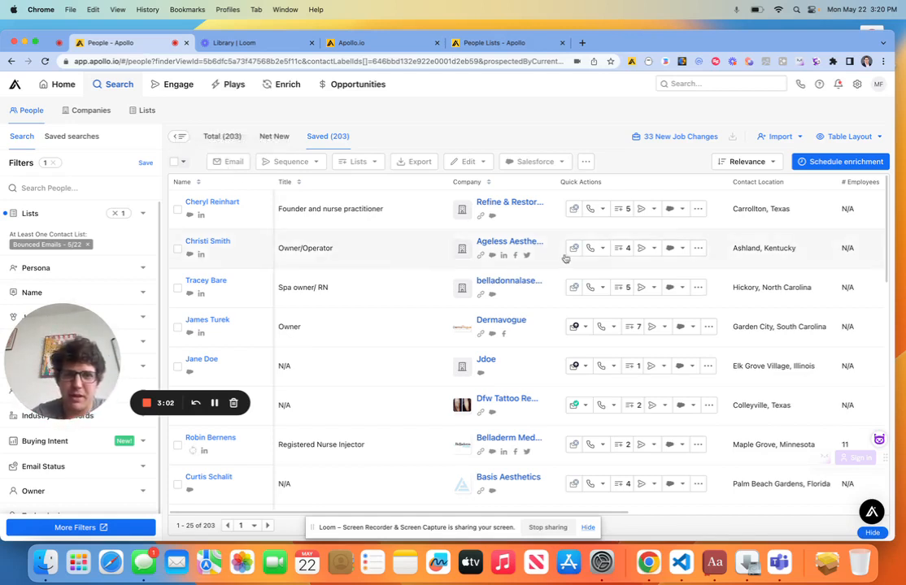
# Review the contacts in the bounced emails list across its first three pages, including their quick actions
pyautogui.scroll(-10, 585, 271)
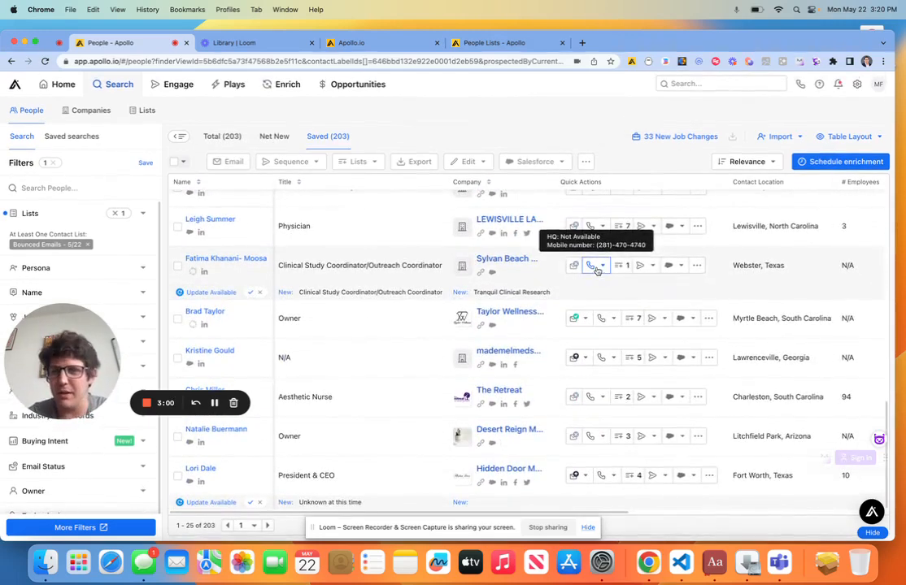
pyautogui.click(269, 526)
pyautogui.scroll(-5, 518, 372)
pyautogui.scroll(-5, 518, 372)
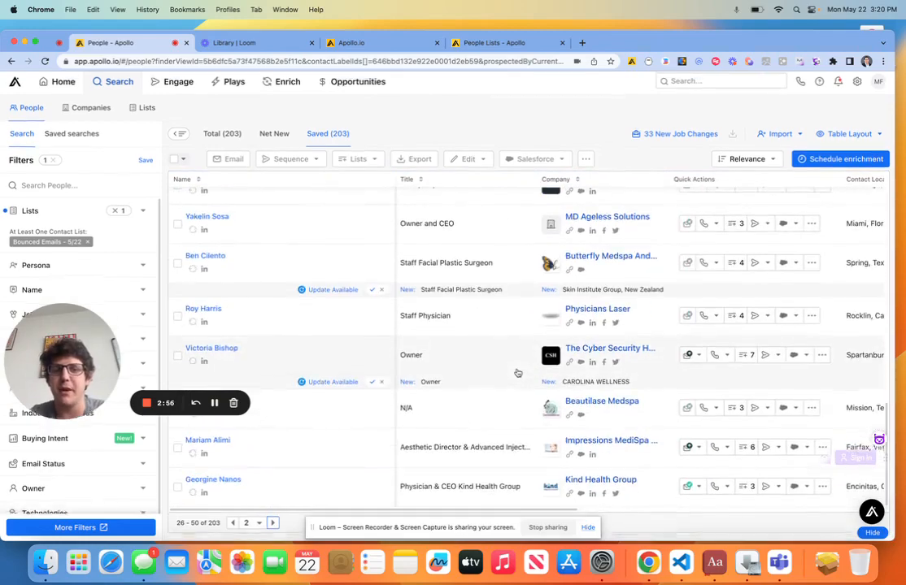
pyautogui.click(275, 526)
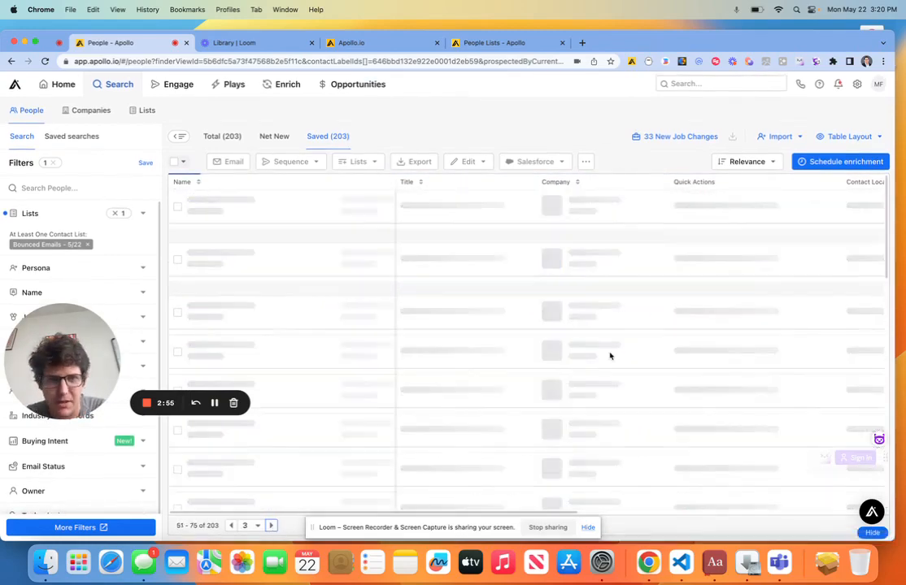
pyautogui.scroll(-10, 611, 356)
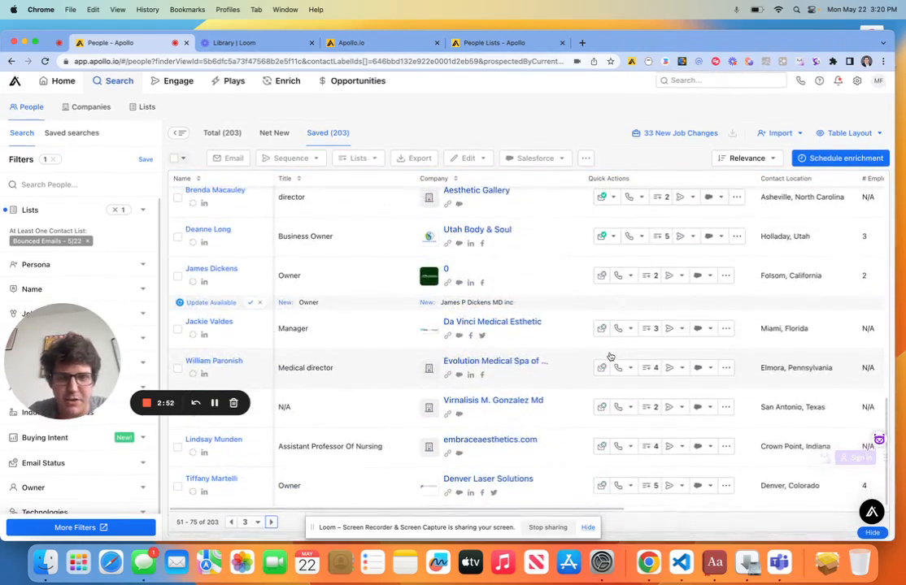
pyautogui.scroll(10, 600, 237)
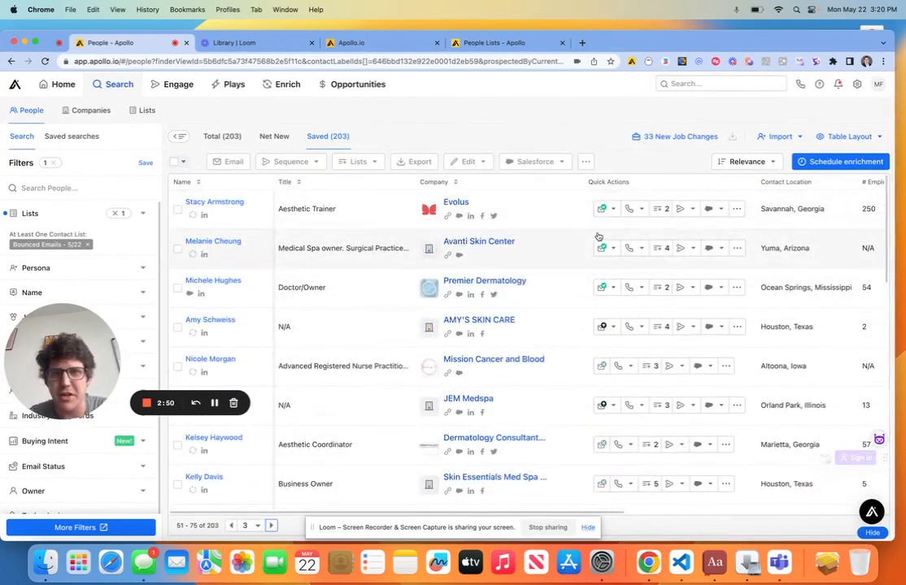
# Select all people in the bounced emails list and try to enrich their emails
pyautogui.click(183, 162)
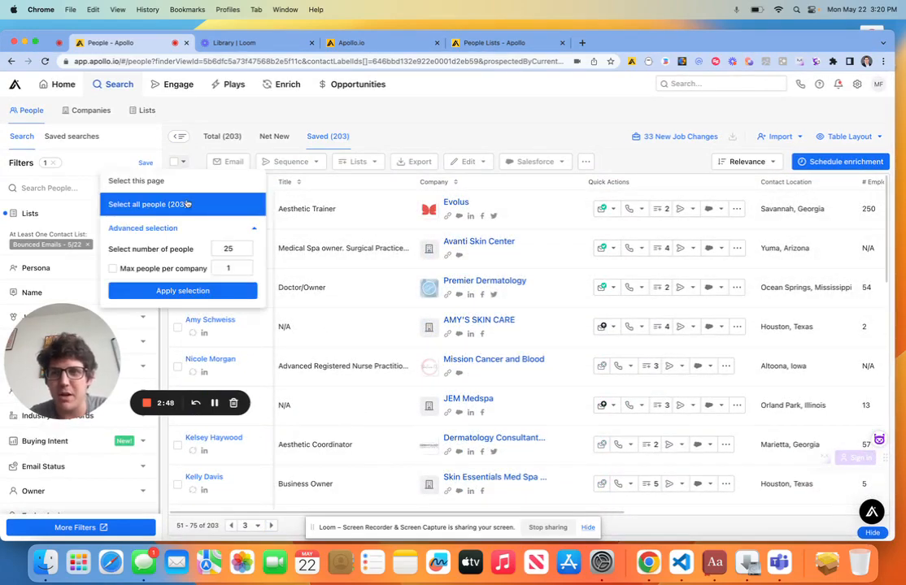
pyautogui.click(187, 204)
pyautogui.click(637, 162)
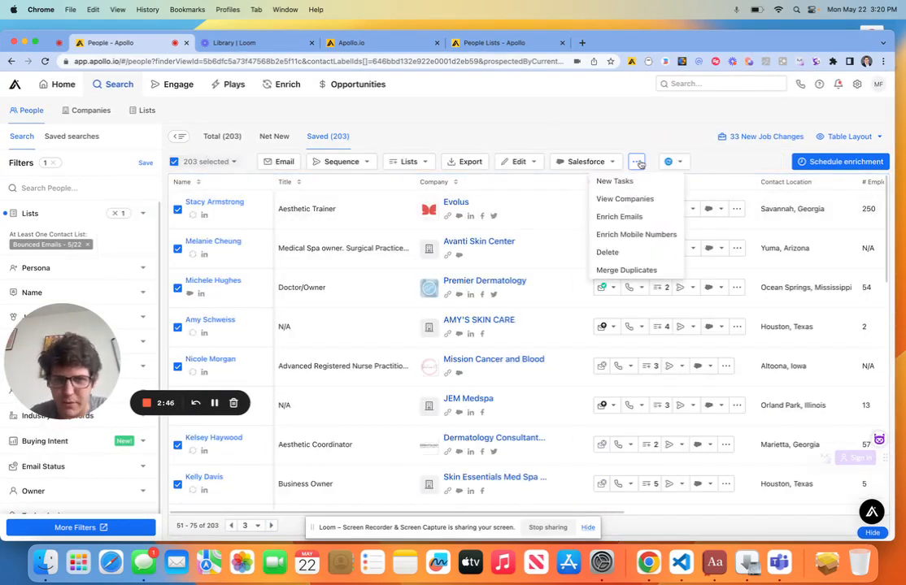
pyautogui.click(616, 220)
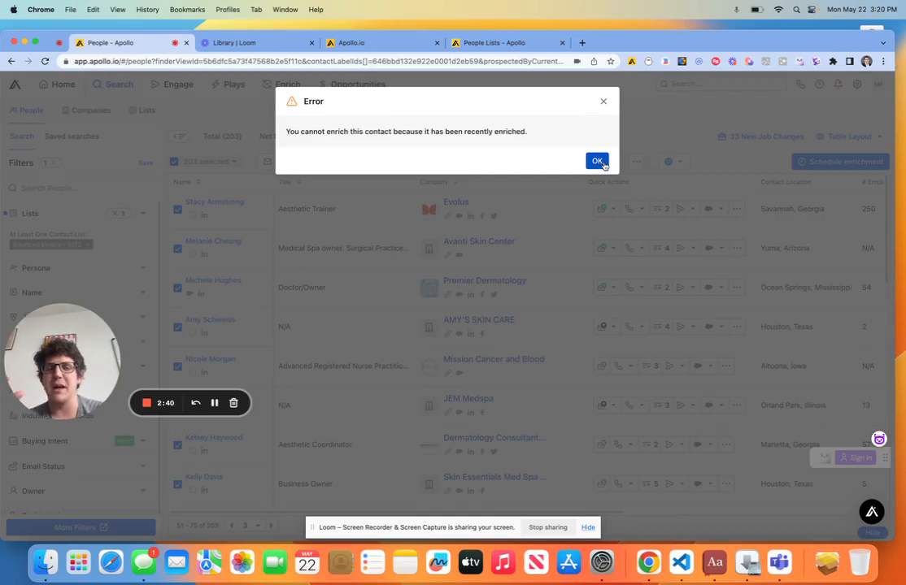
pyautogui.click(602, 166)
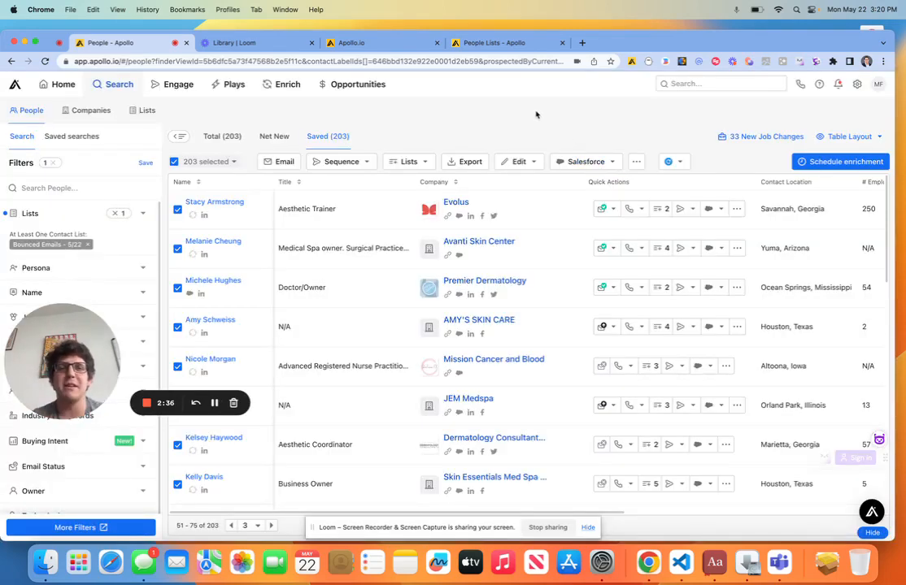
# Start a new people search on saved contacts and set the Lists filter to include "Bounced Emails - 5/22"
pyautogui.click(94, 86)
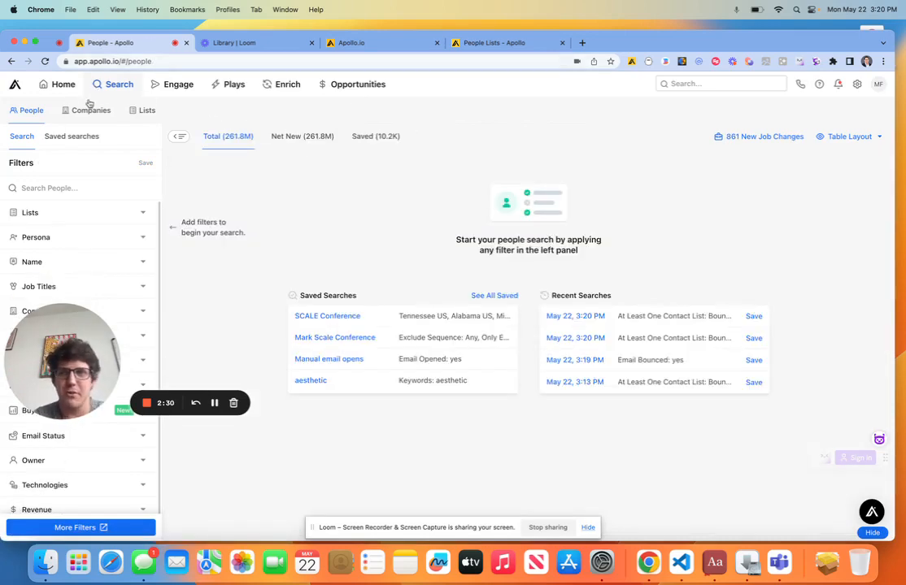
pyautogui.click(396, 140)
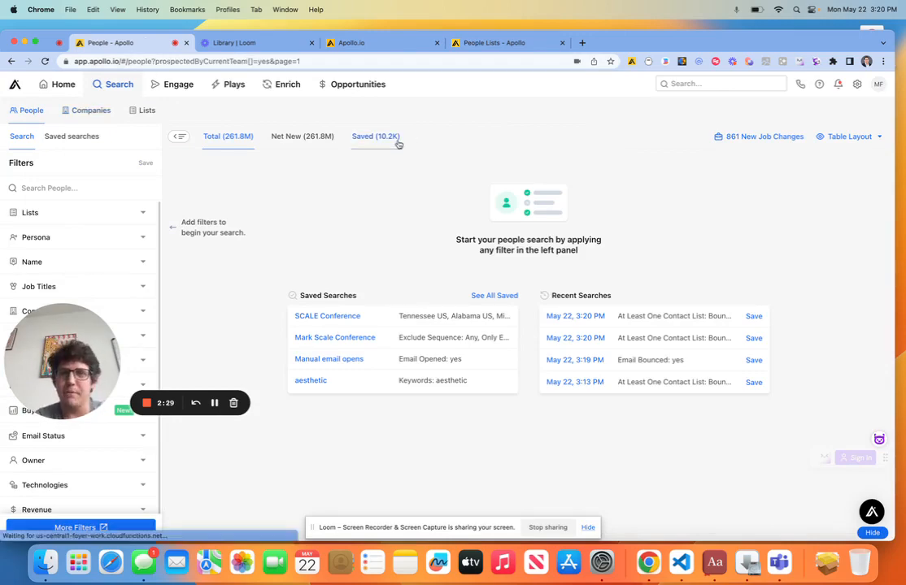
pyautogui.click(98, 528)
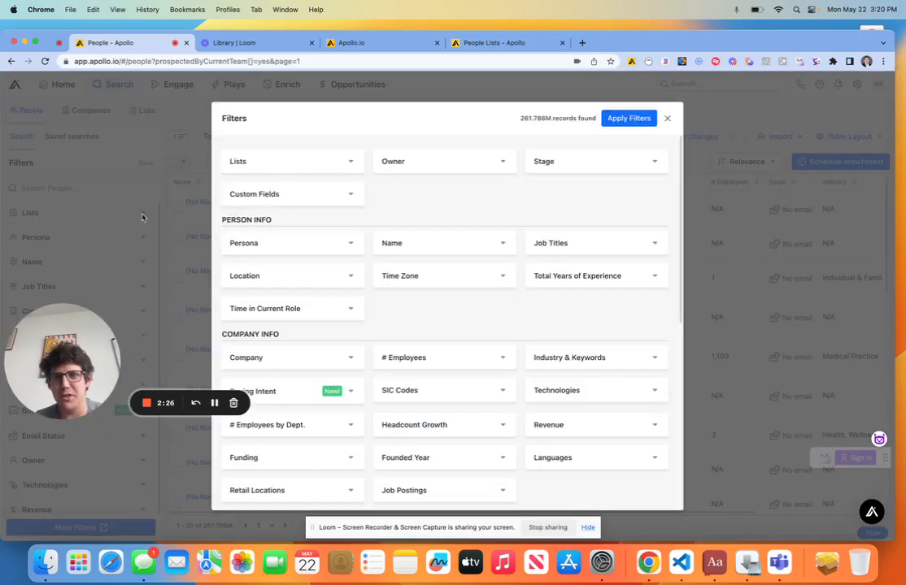
pyautogui.click(262, 165)
pyautogui.click(263, 217)
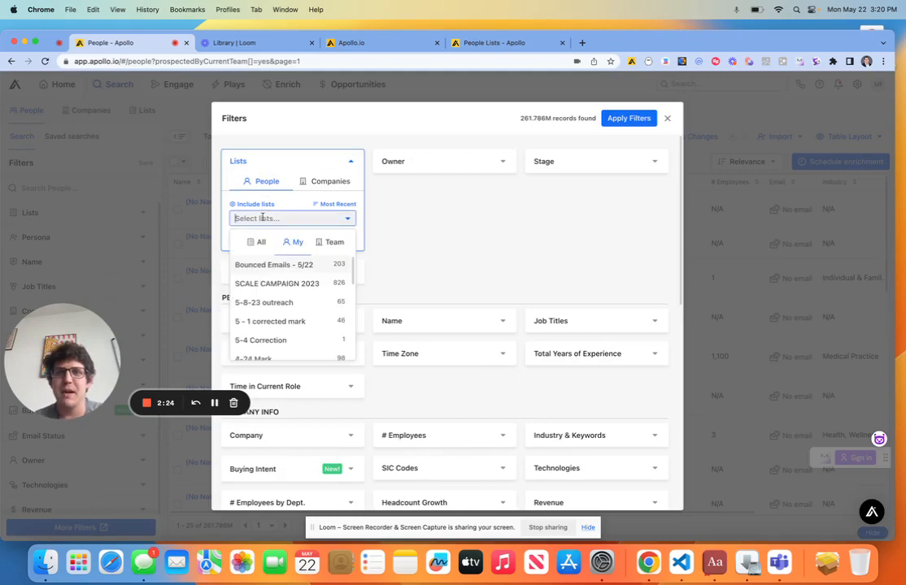
pyautogui.click(260, 265)
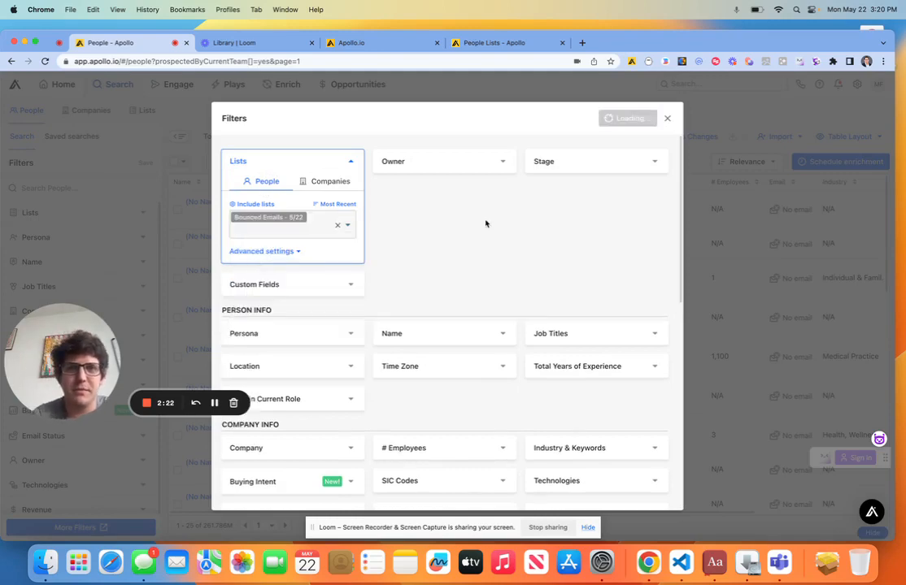
# Add the Verified email status to the people search filters and apply them
pyautogui.scroll(-10, 485, 224)
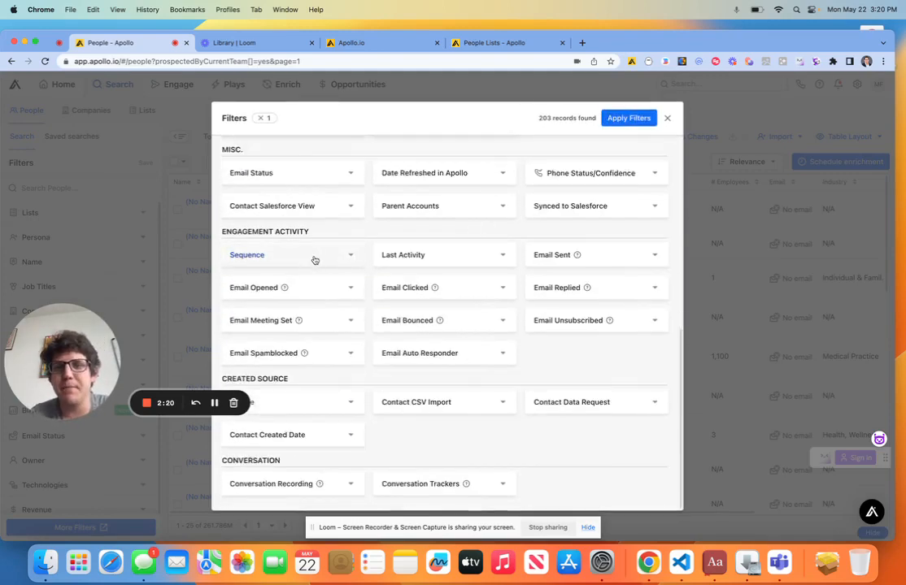
pyautogui.click(315, 261)
pyautogui.click(387, 380)
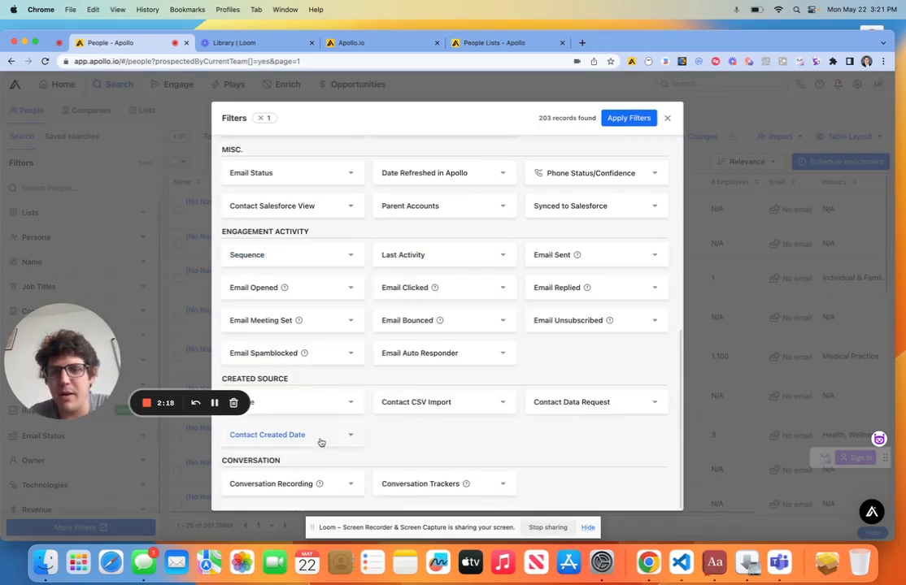
pyautogui.moveTo(31, 392); pyautogui.dragTo(30, 514)
pyautogui.click(324, 176)
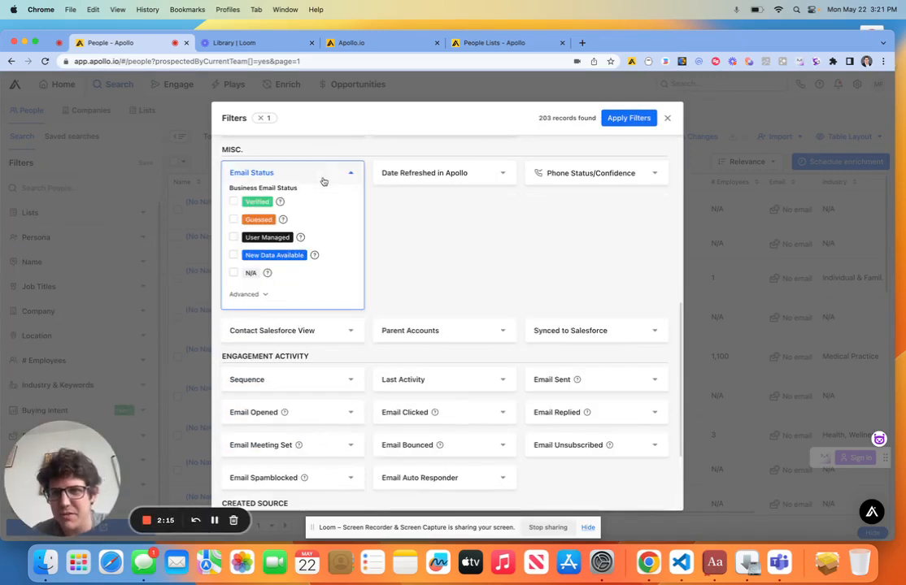
pyautogui.click(233, 202)
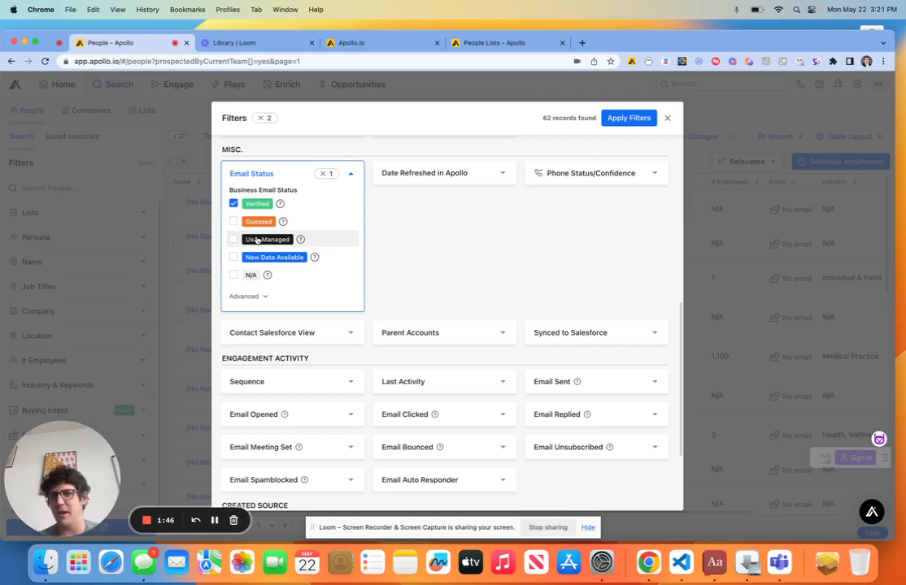
pyautogui.click(633, 118)
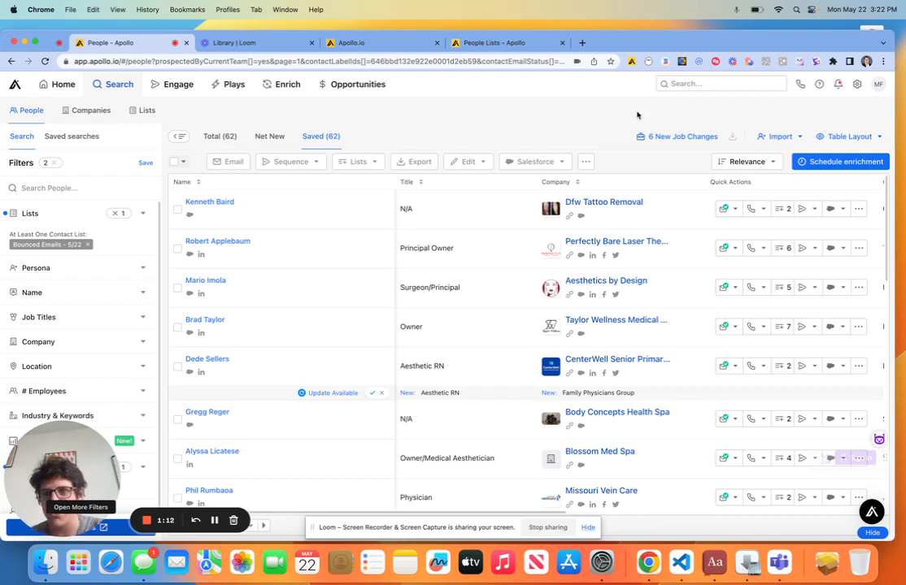
# Save the filtered people search as a new public search named "Bounced Emails 5/22"
pyautogui.click(145, 165)
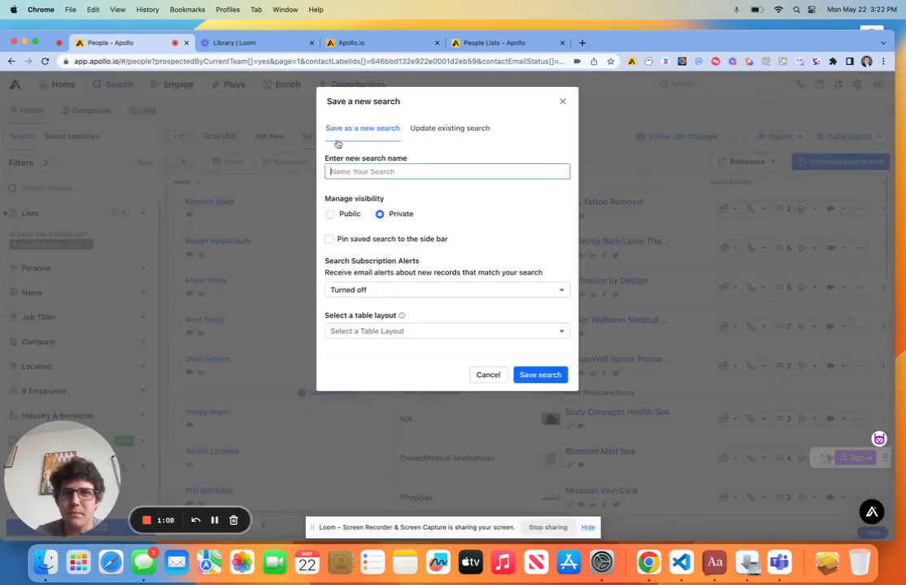
pyautogui.click(382, 183)
pyautogui.click(380, 171)
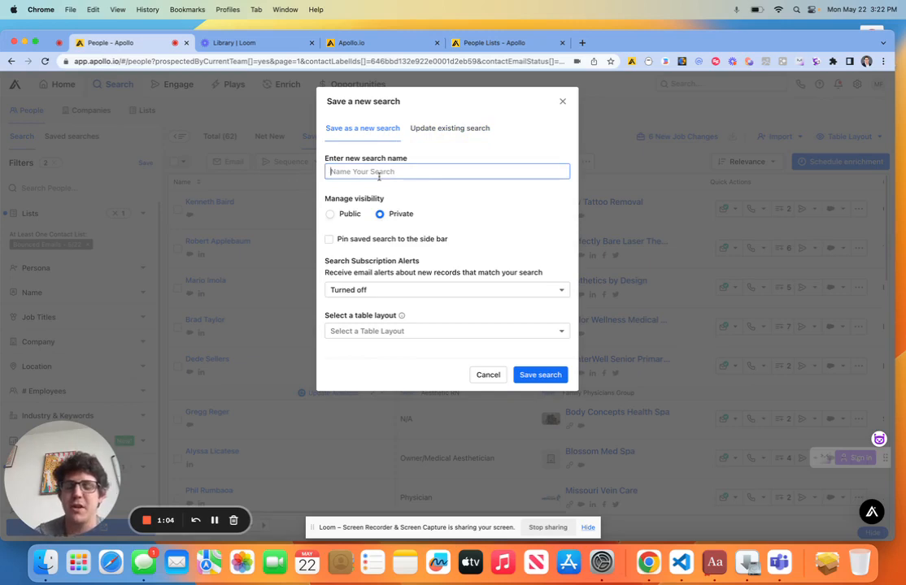
pyautogui.write('Bounced Em')
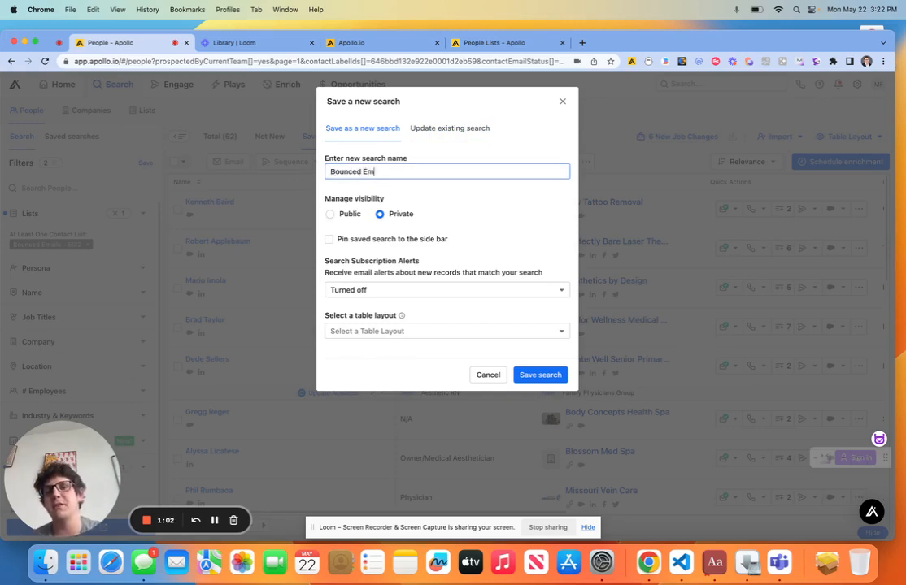
pyautogui.write('ails 5/200')
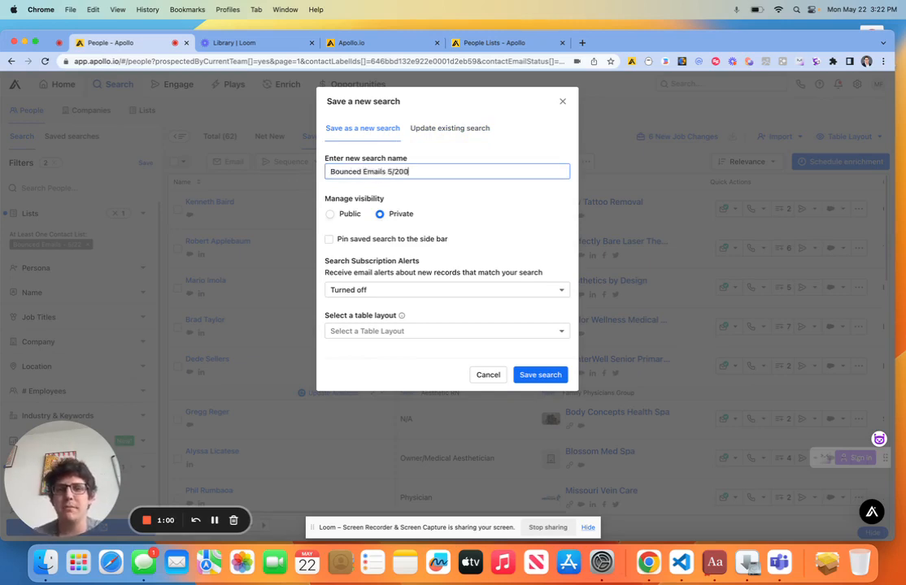
pyautogui.click(331, 215)
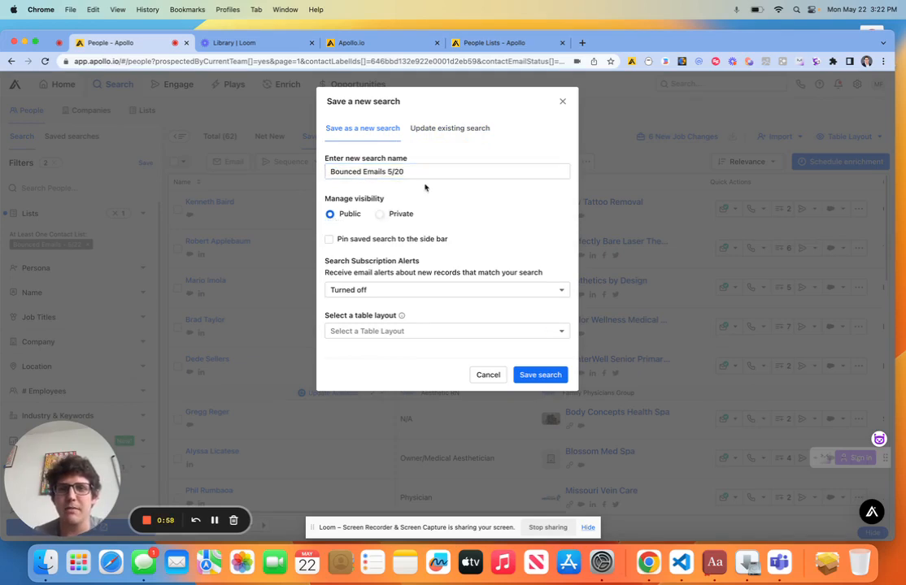
pyautogui.press('BackSpace')
pyautogui.press('BackSpace')
pyautogui.write('2')
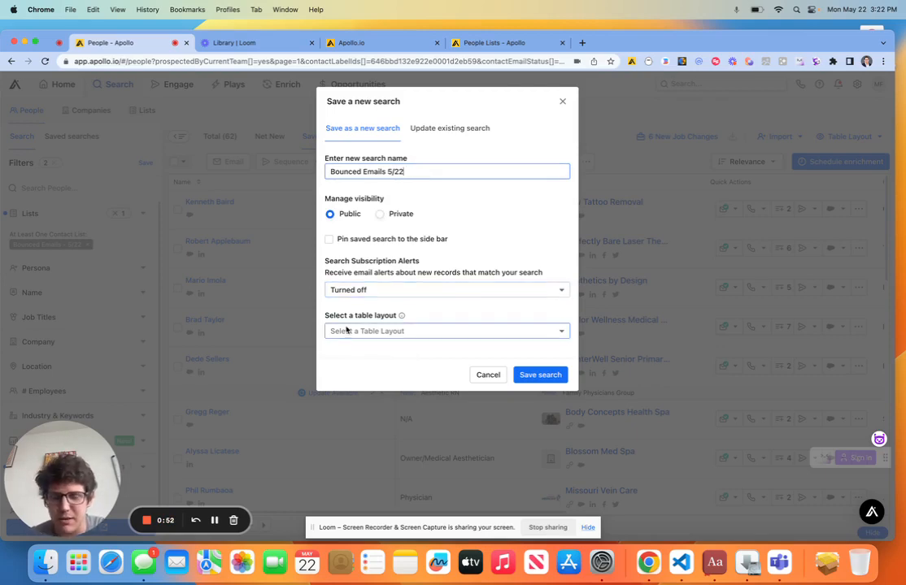
pyautogui.click(553, 375)
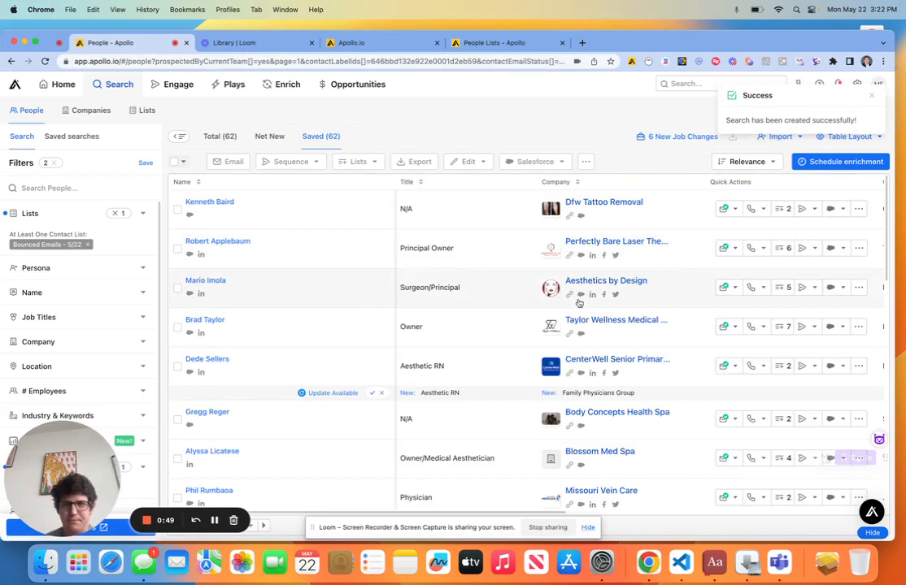
# Select all the filtered contacts and look through the sequences they can be added to, without adding them
pyautogui.click(182, 162)
pyautogui.click(179, 163)
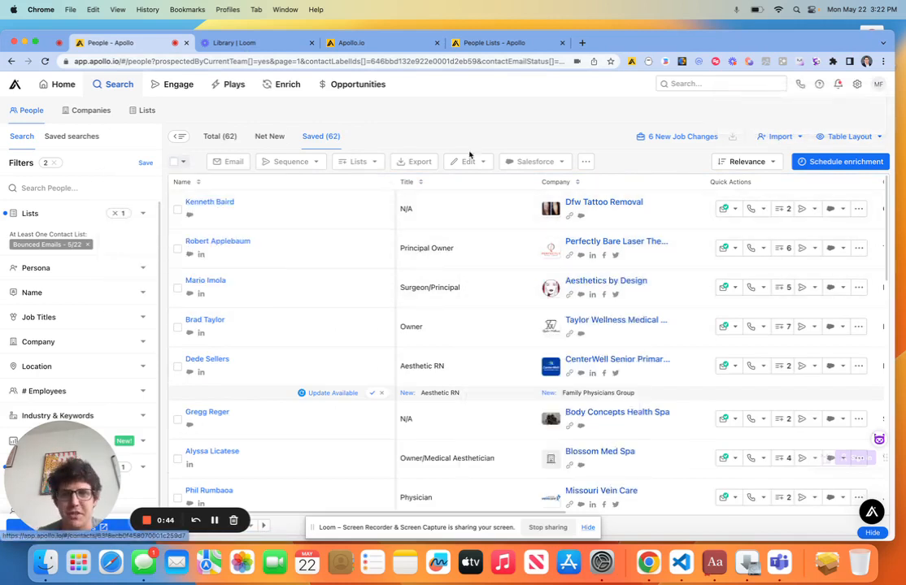
pyautogui.click(178, 163)
pyautogui.click(174, 202)
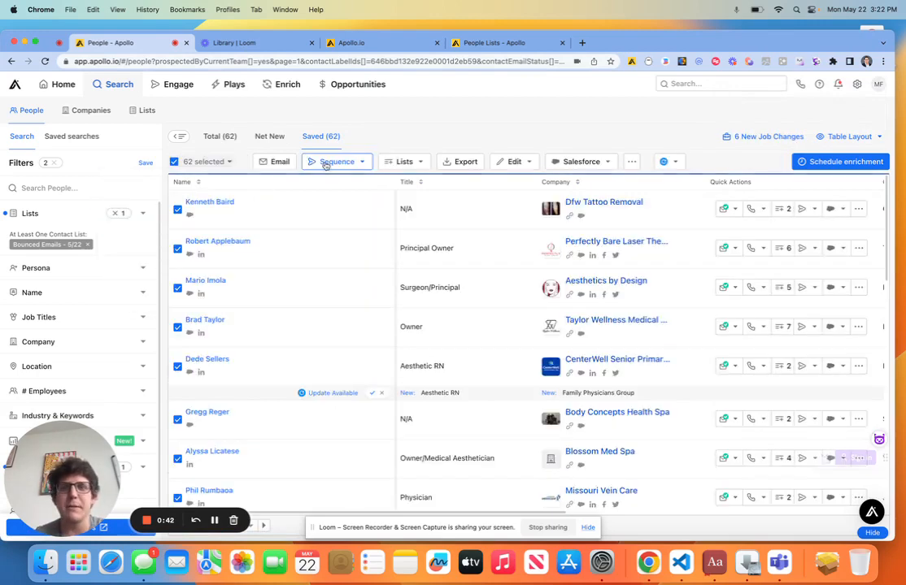
pyautogui.click(309, 164)
pyautogui.click(293, 183)
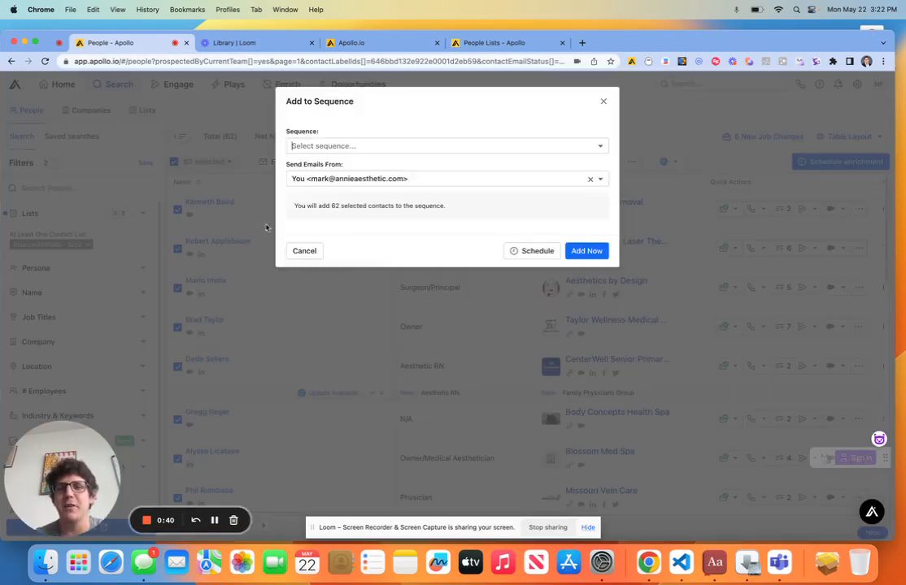
pyautogui.click(348, 145)
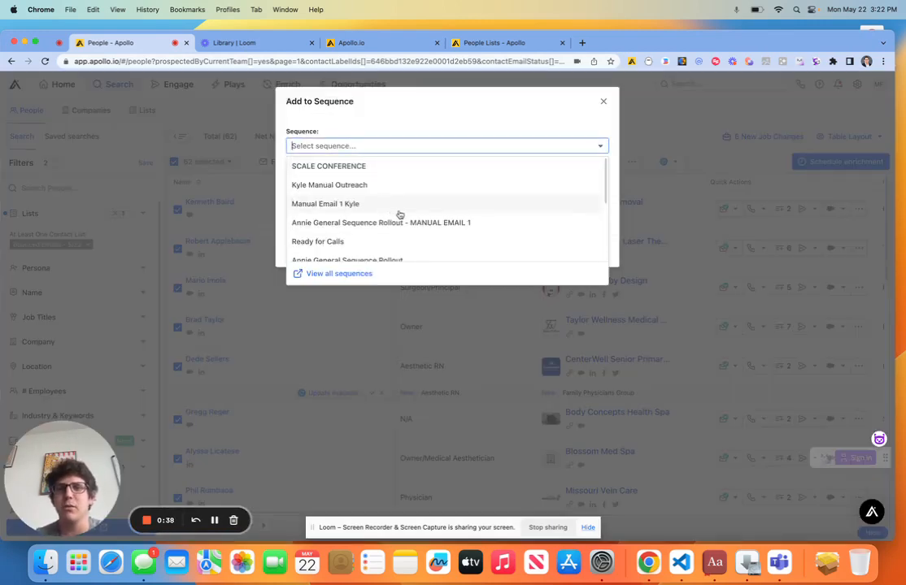
pyautogui.click(183, 182)
pyautogui.click(183, 182)
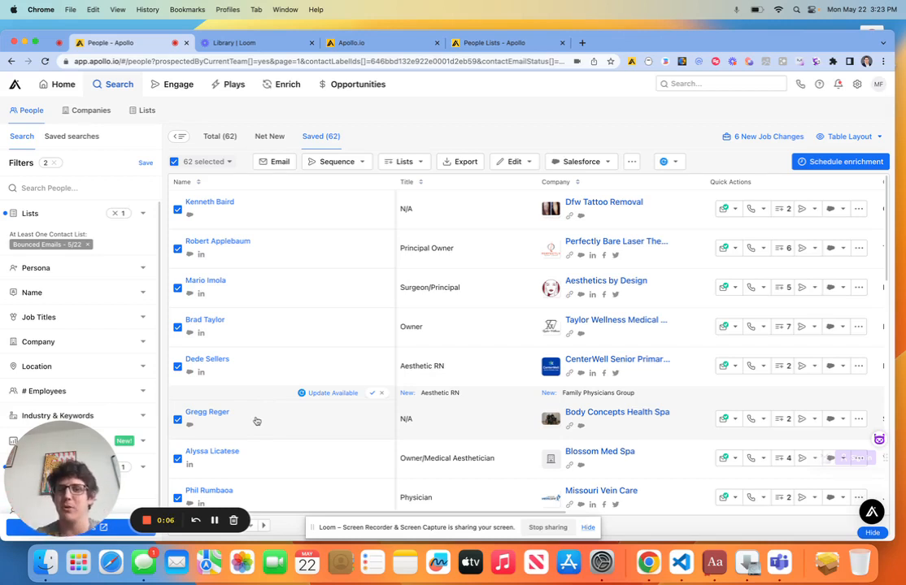
# Open the overview of automation plays
pyautogui.click(855, 86)
pyautogui.click(230, 85)
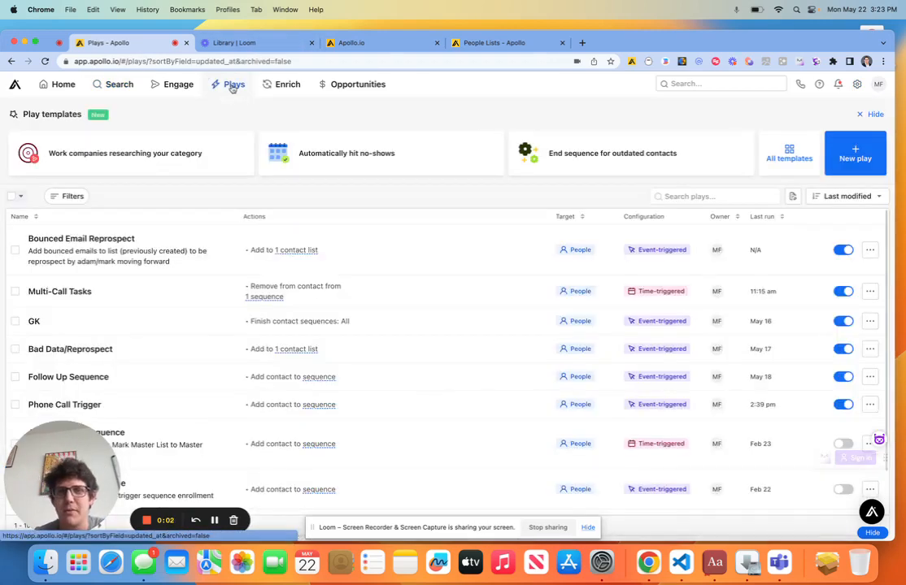